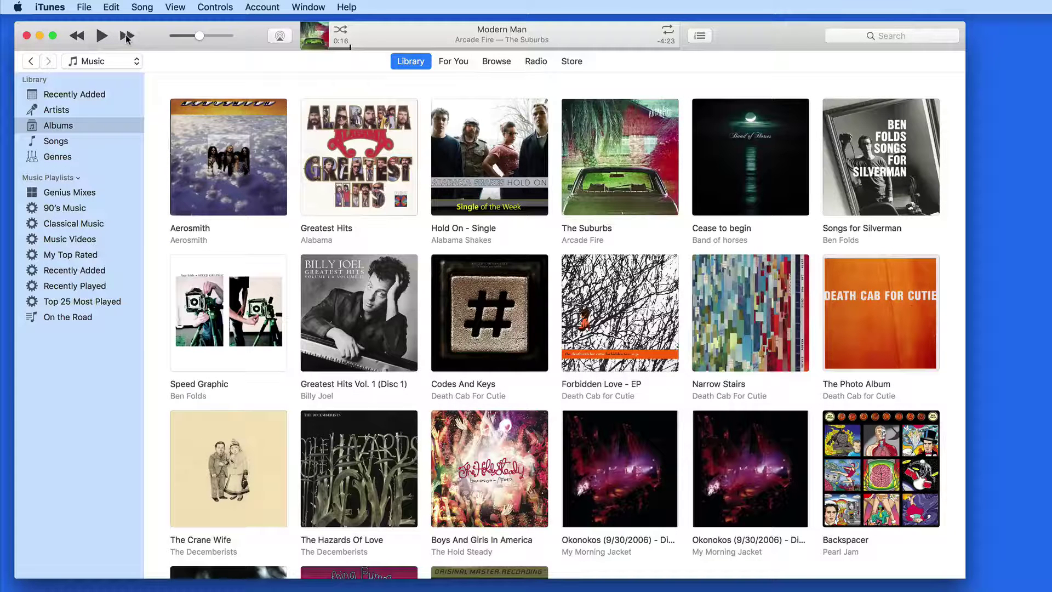
# Step: Skip to the next track, return to the previous one, and start playing Modern Man
pyautogui.click(127, 37)
pyautogui.click(76, 36)
pyautogui.click(103, 36)
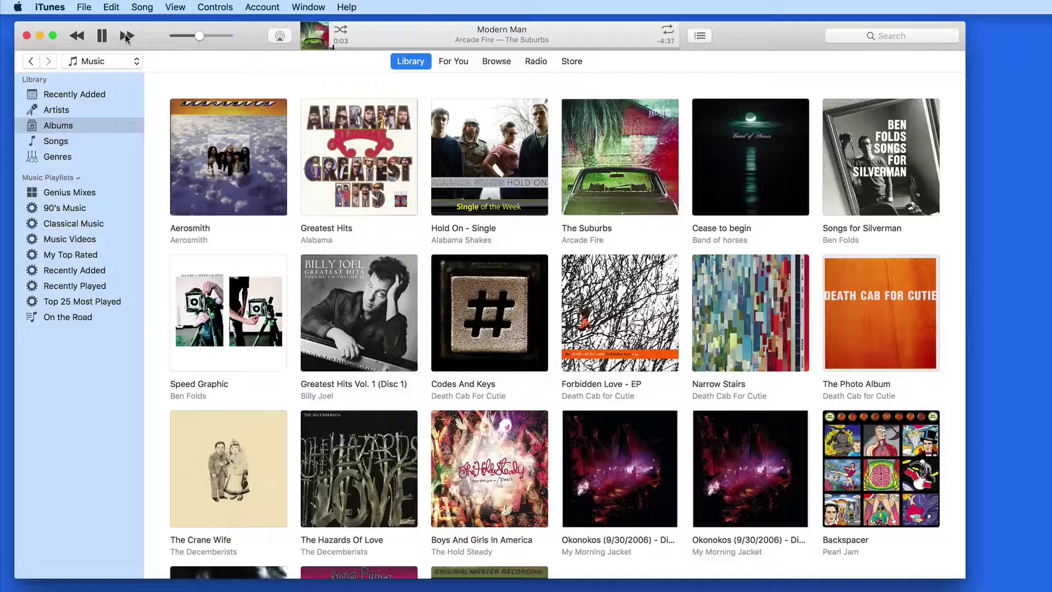
# Step: Fast-forward and rewind within Modern Man, toggle its playback, and pause the song
pyautogui.moveTo(125, 34); pyautogui.dragTo(79, 36)
pyautogui.click(101, 36)
pyautogui.click(100, 36)
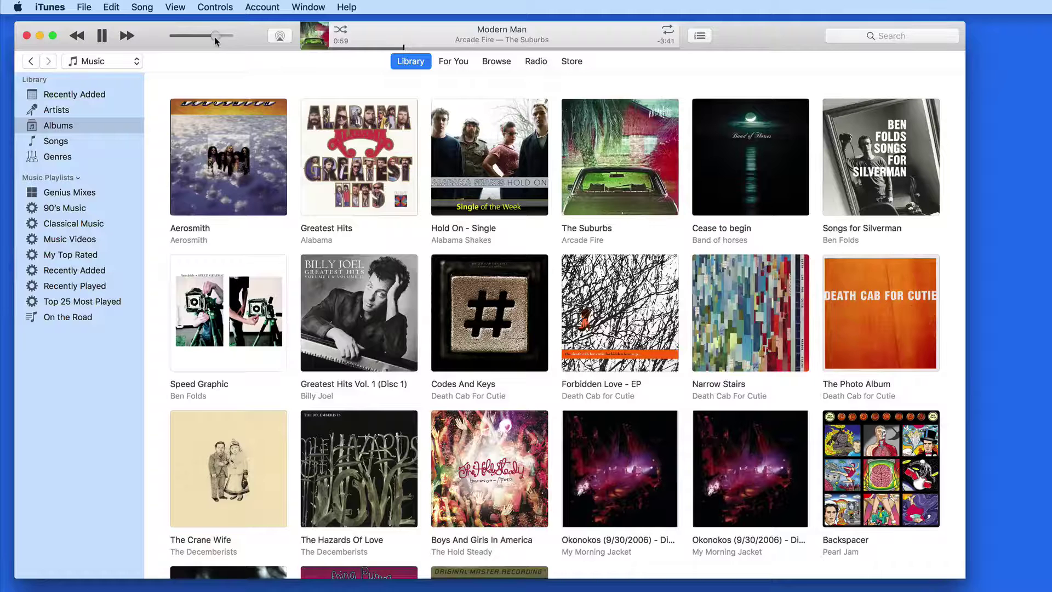
pyautogui.click(103, 36)
# Step: Set the iTunes playback volume to maximum and lower the Mac's system volume to nearly its minimum
pyautogui.moveTo(202, 36); pyautogui.dragTo(234, 37)
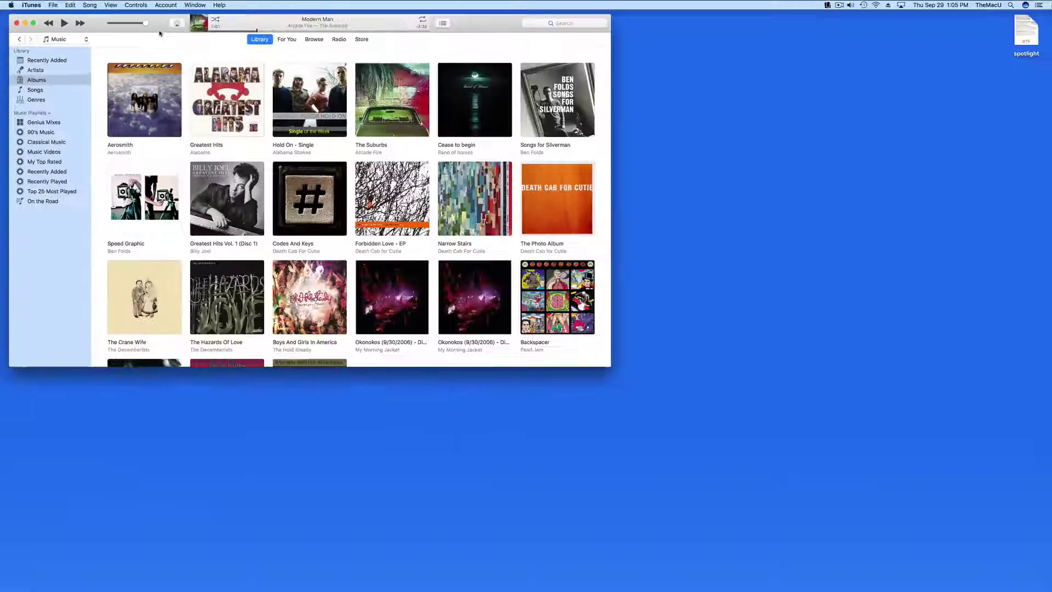
pyautogui.press('XF86AudioLowerVolume')
pyautogui.press('XF86AudioLowerVolume')
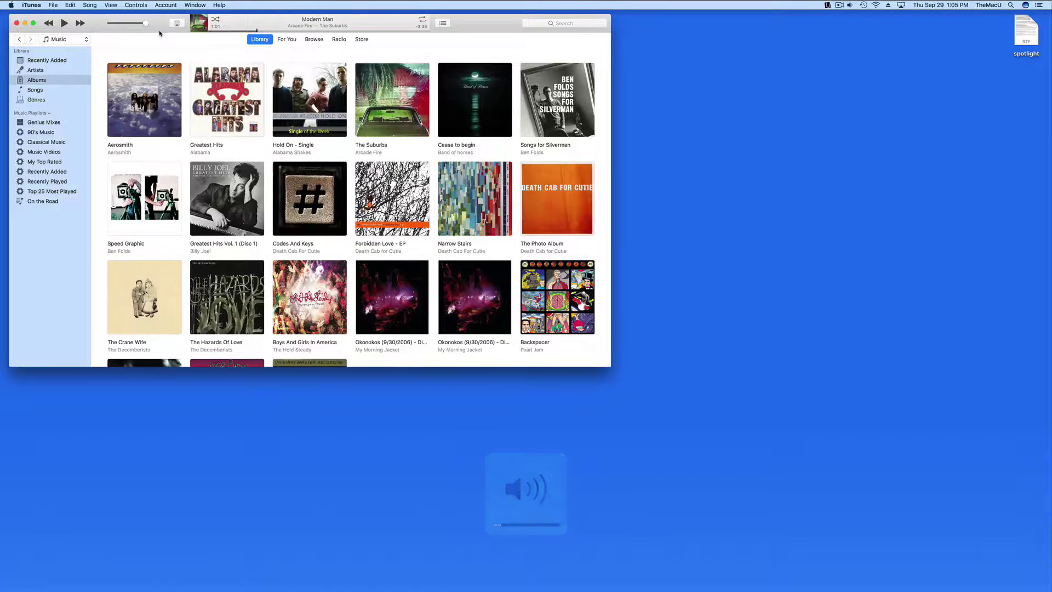
pyautogui.press('XF86AudioLowerVolume')
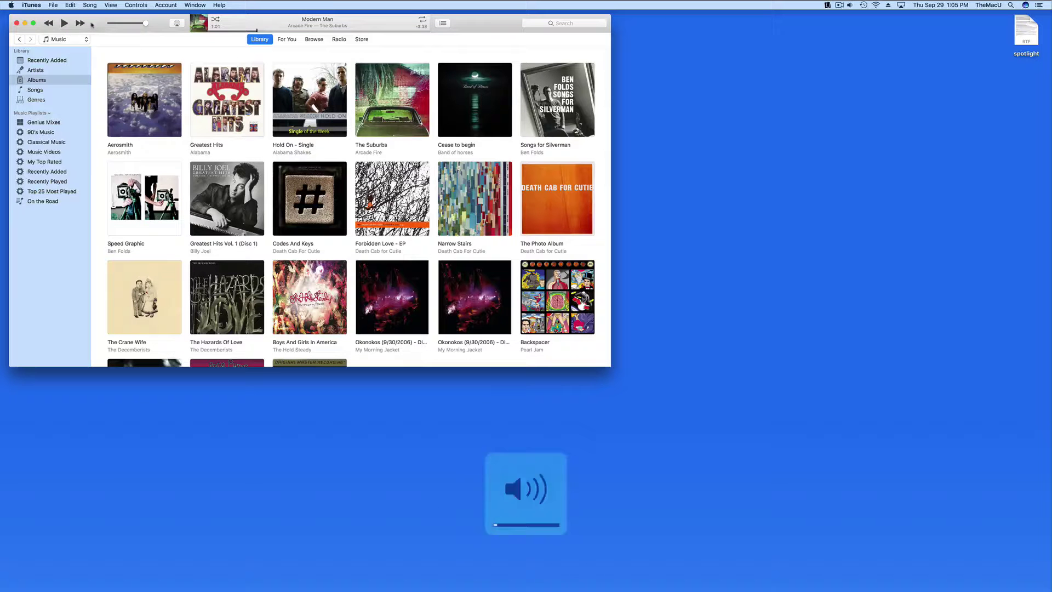
# Step: Resume Modern Man, raise the Mac's system volume to about half, and pause the song
pyautogui.click(64, 23)
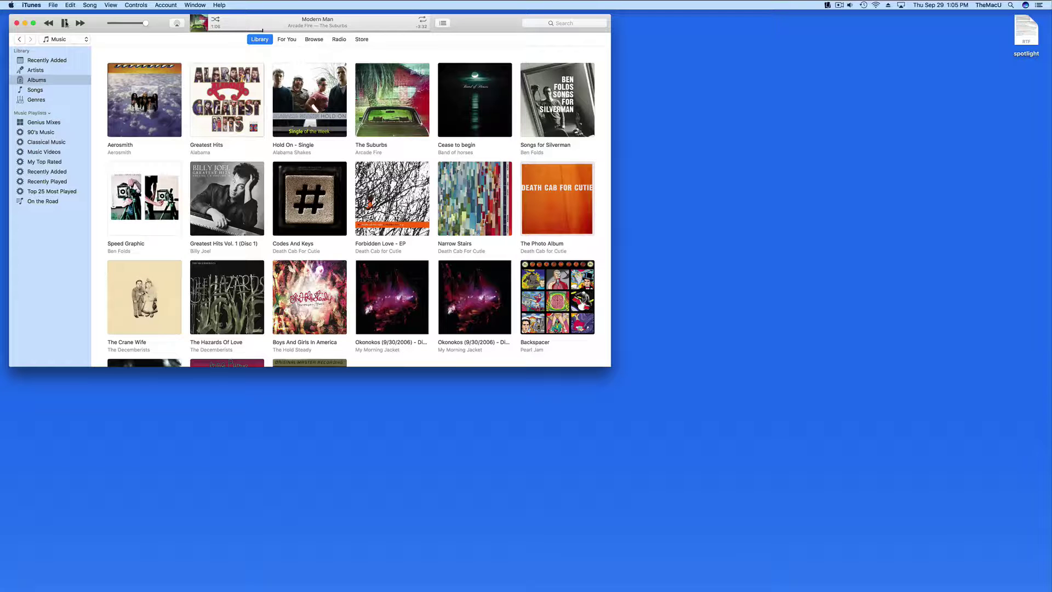
pyautogui.press('XF86AudioRaiseVolume')
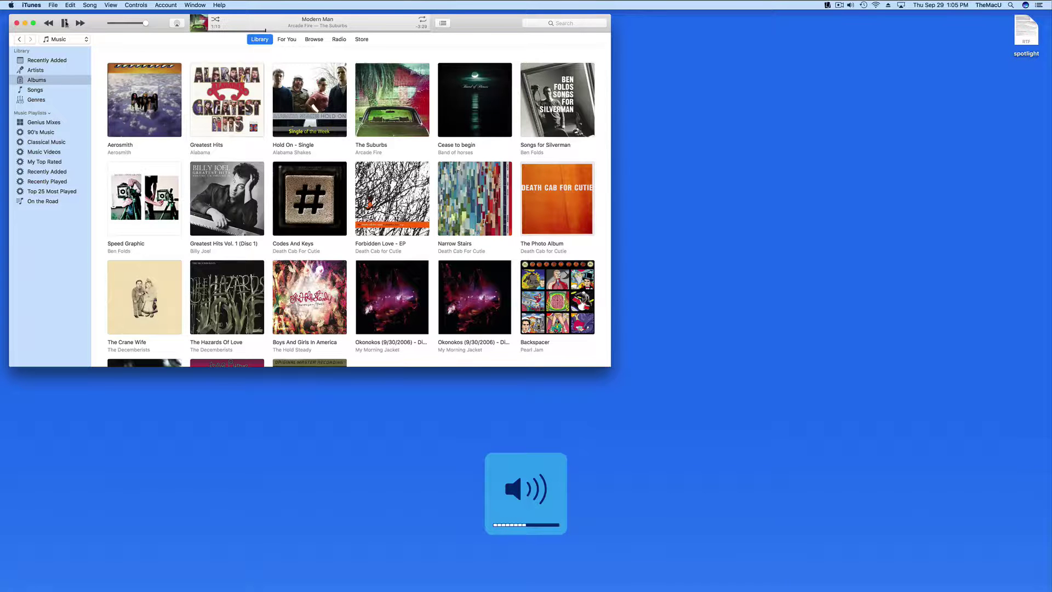
pyautogui.click(64, 23)
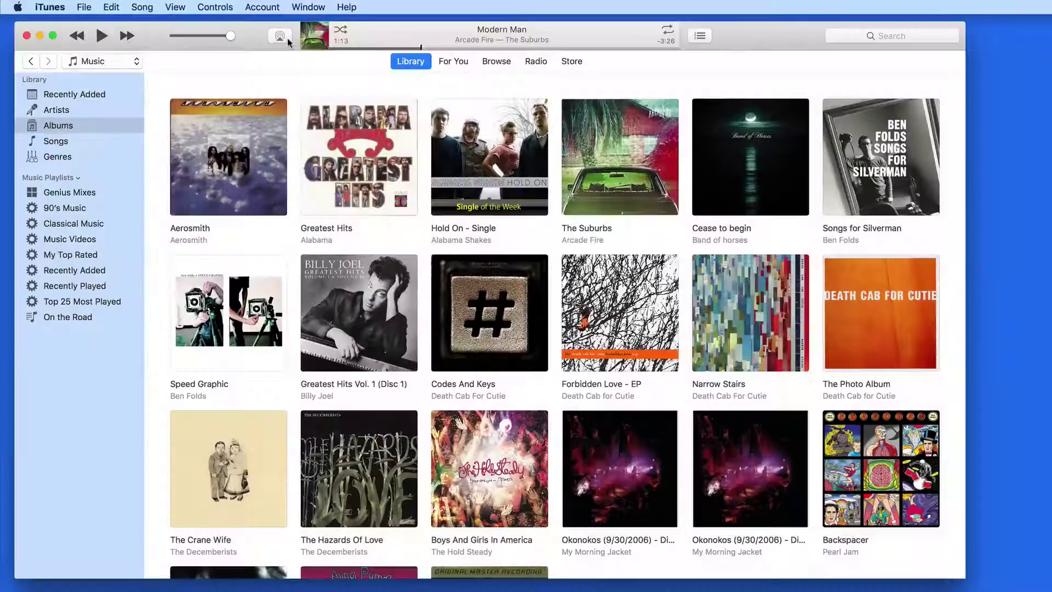
# Step: Add Livingroom APEx and Office AP Express as AirPlay outputs, lowering their volumes to about half and three-quarters
pyautogui.click(287, 38)
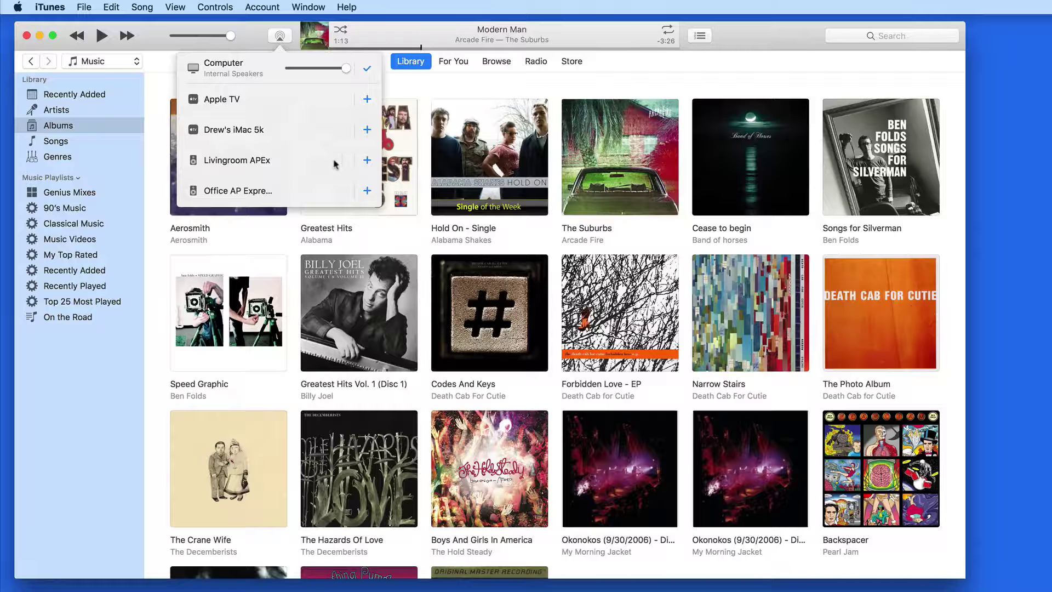
pyautogui.click(367, 160)
pyautogui.click(368, 191)
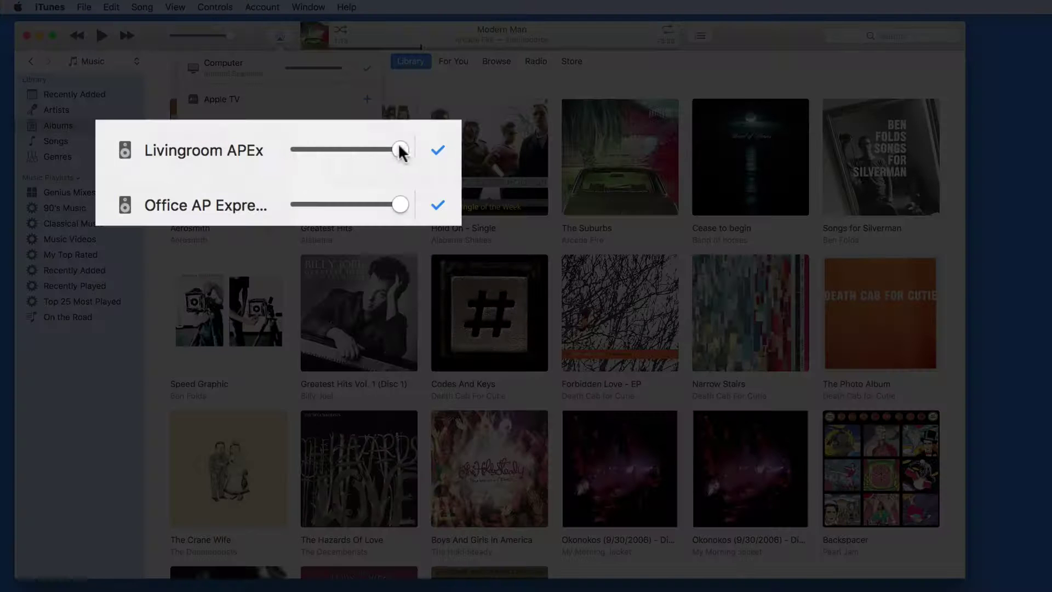
pyautogui.moveTo(400, 146); pyautogui.dragTo(341, 147)
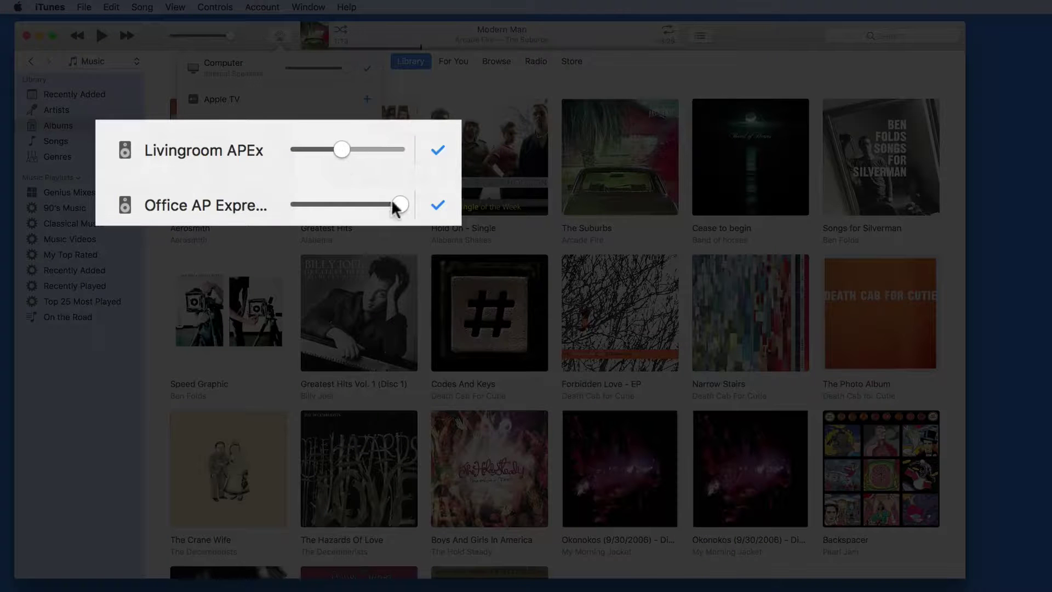
pyautogui.moveTo(395, 203); pyautogui.dragTo(387, 202)
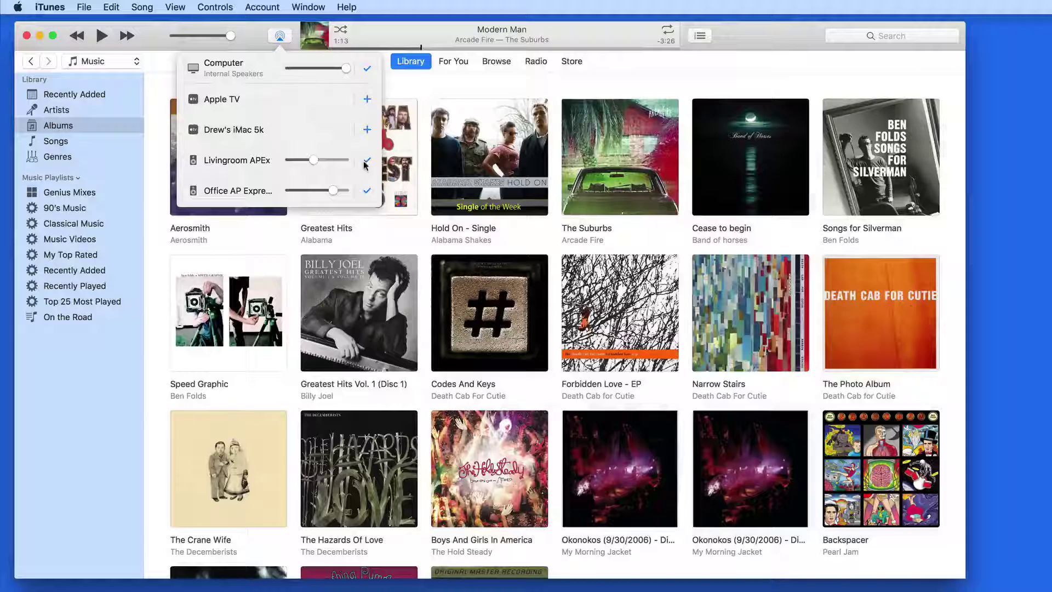
# Step: Remove Livingroom APEx and Office AP Express from the AirPlay outputs, keeping only the computer's internal speakers
pyautogui.click(367, 160)
pyautogui.click(365, 192)
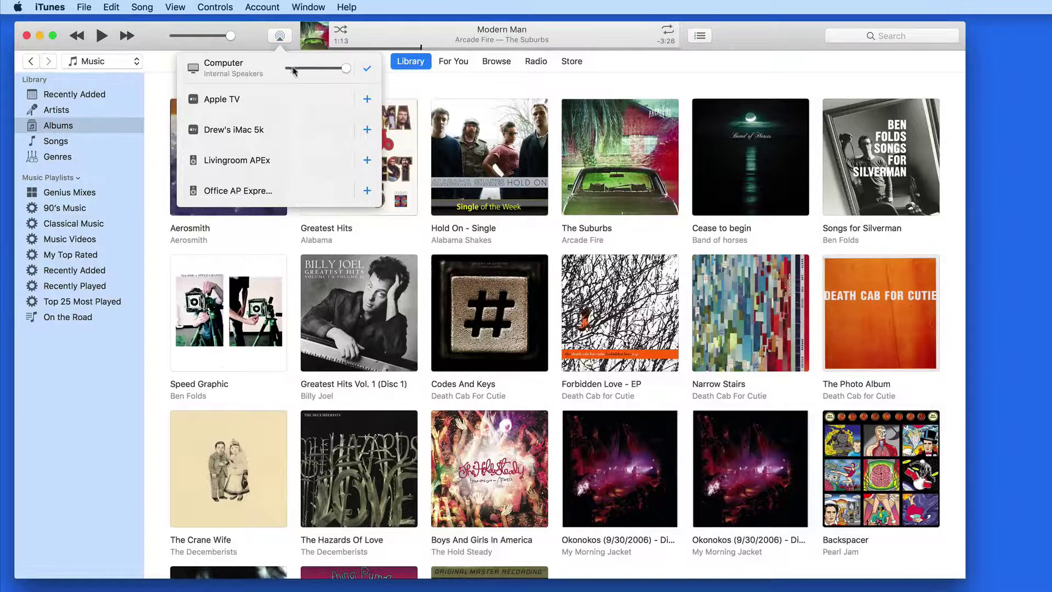
pyautogui.click(278, 36)
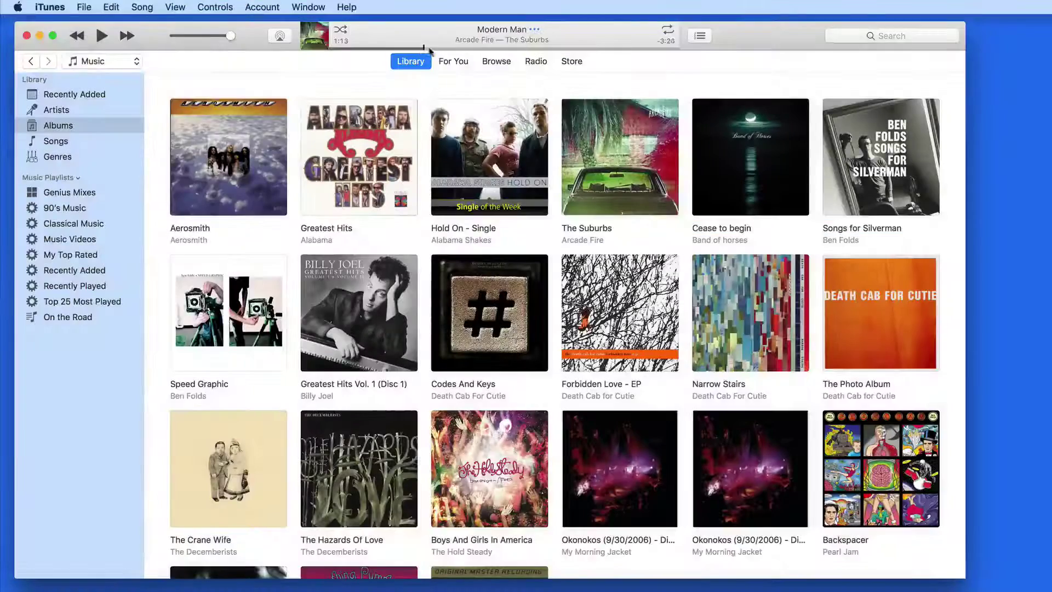
# Step: Move the playback position of Modern Man back to 0:35 and cycle the repeat modes back to off
pyautogui.moveTo(431, 49); pyautogui.dragTo(375, 51)
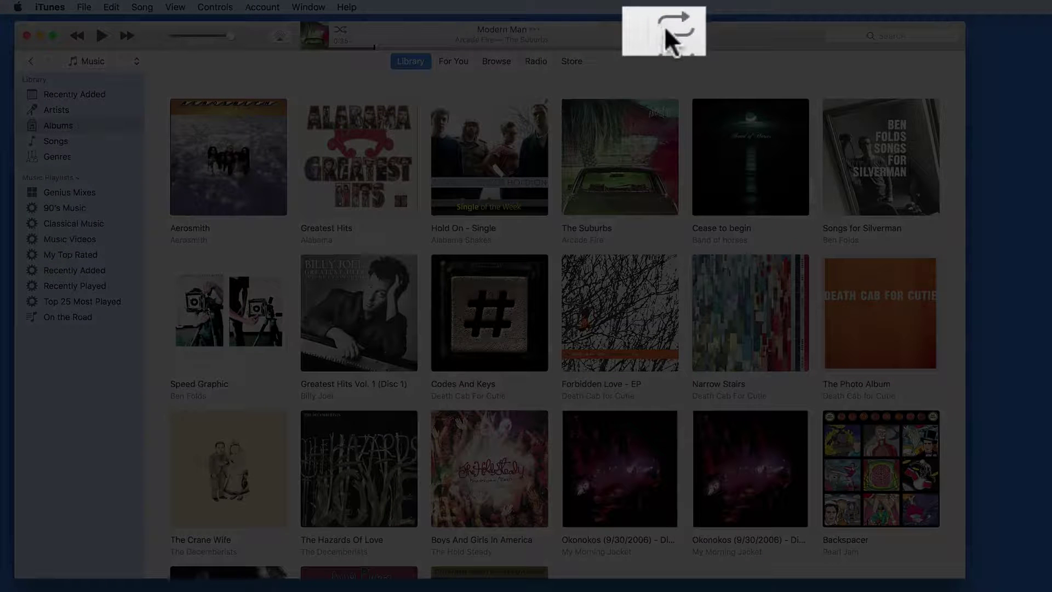
pyautogui.click(665, 31)
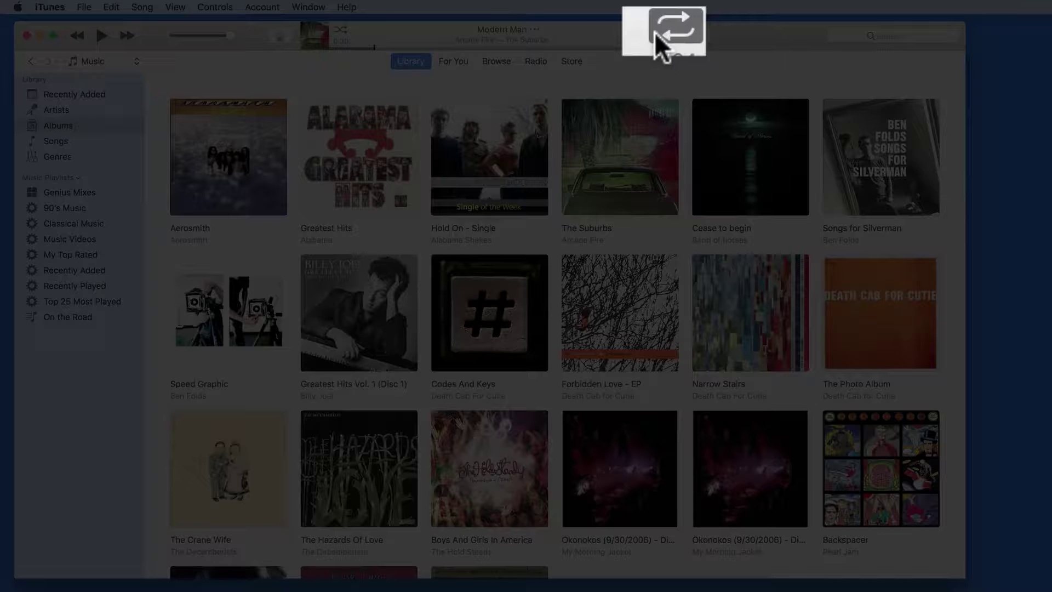
pyautogui.click(656, 36)
pyautogui.click(667, 31)
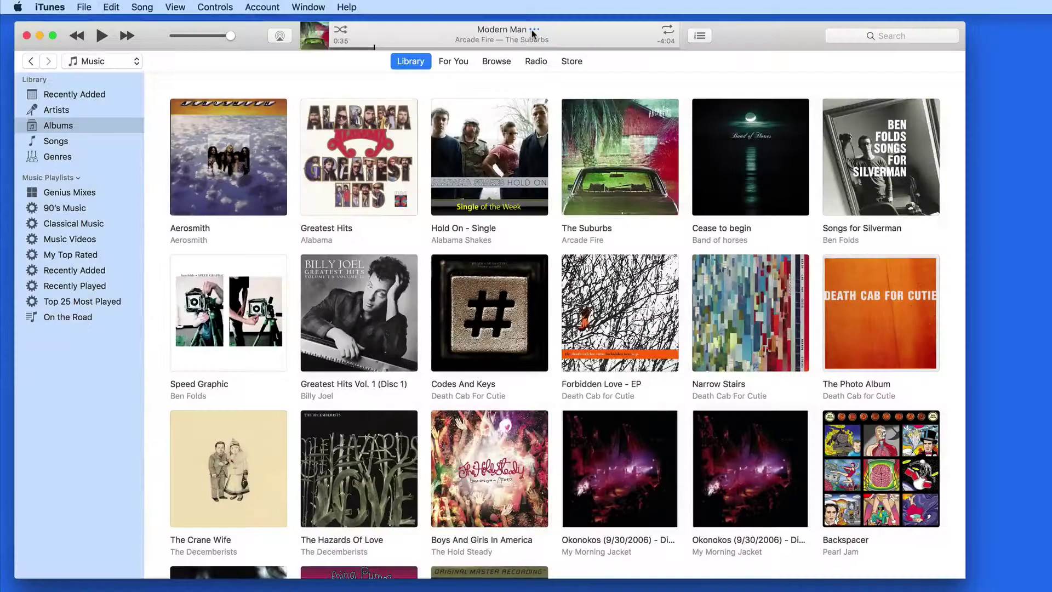
# Step: Look through the Genius Suggestions and Add to Playlist options for Modern Man, and view its song info without saving
pyautogui.click(533, 30)
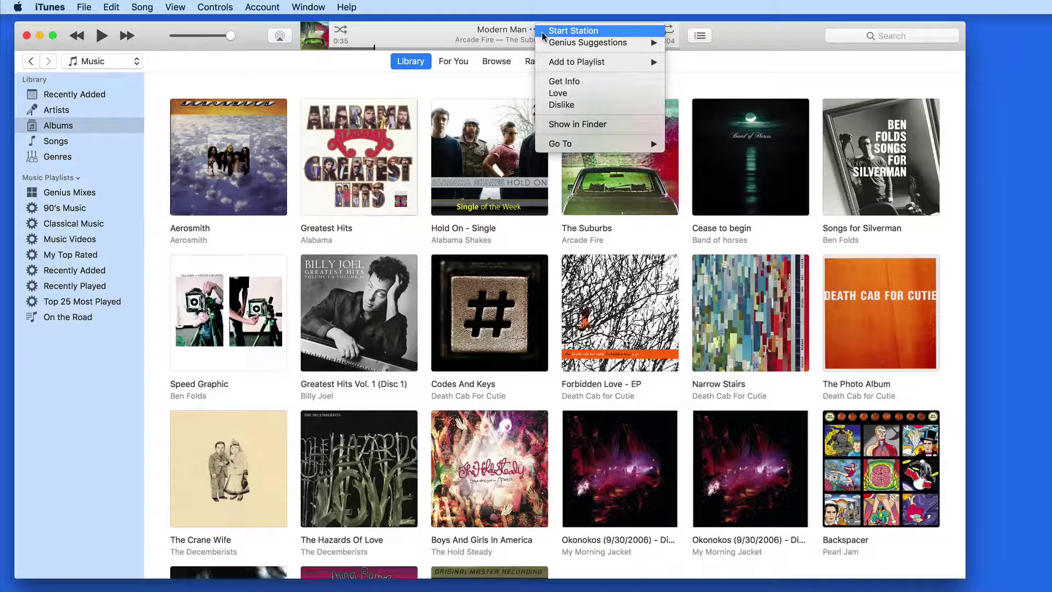
pyautogui.moveTo(546, 44)
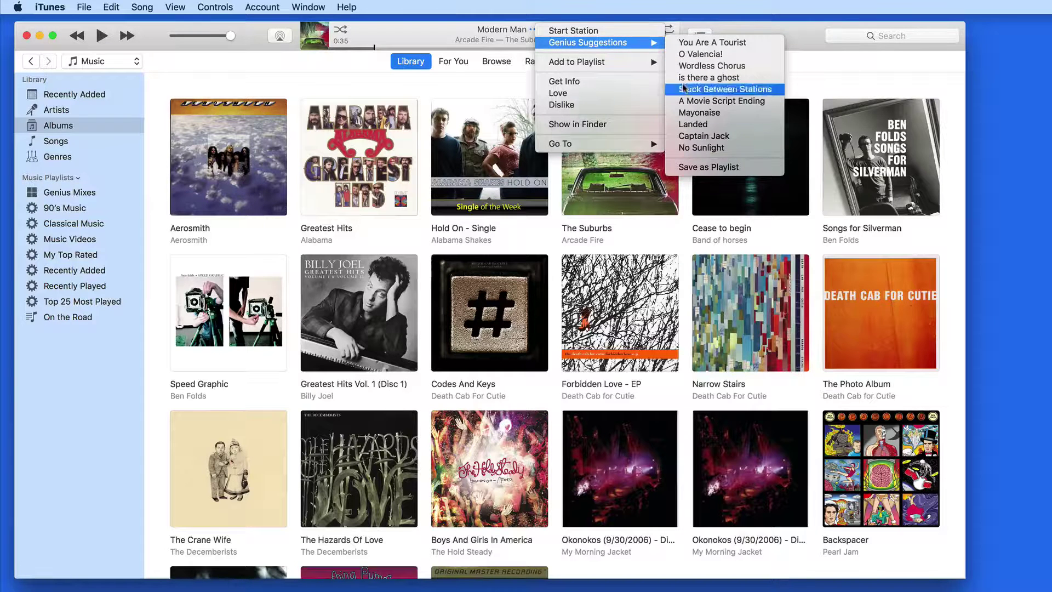
pyautogui.moveTo(552, 65)
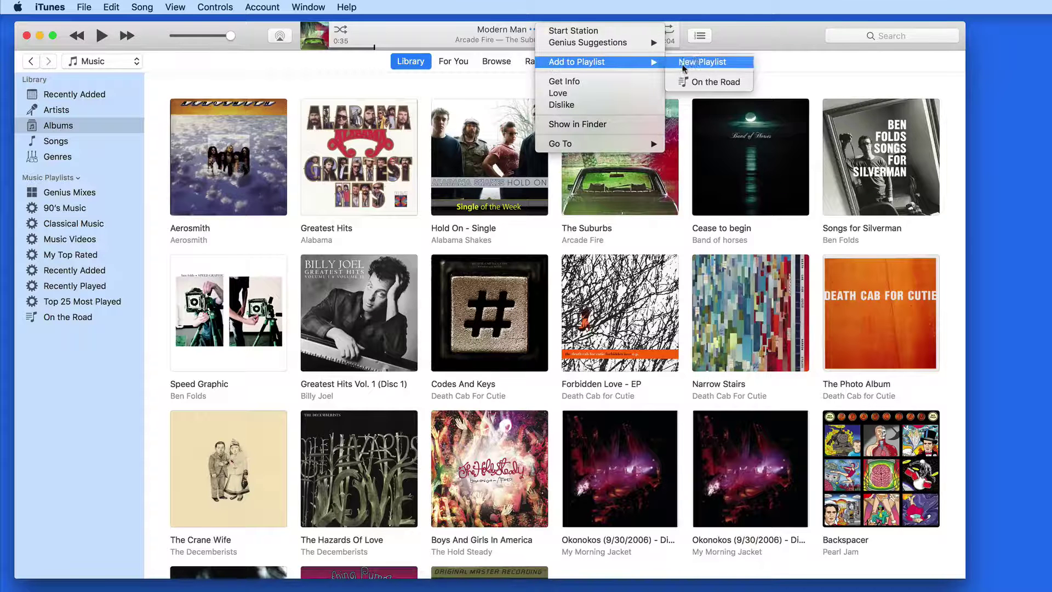
pyautogui.click(684, 80)
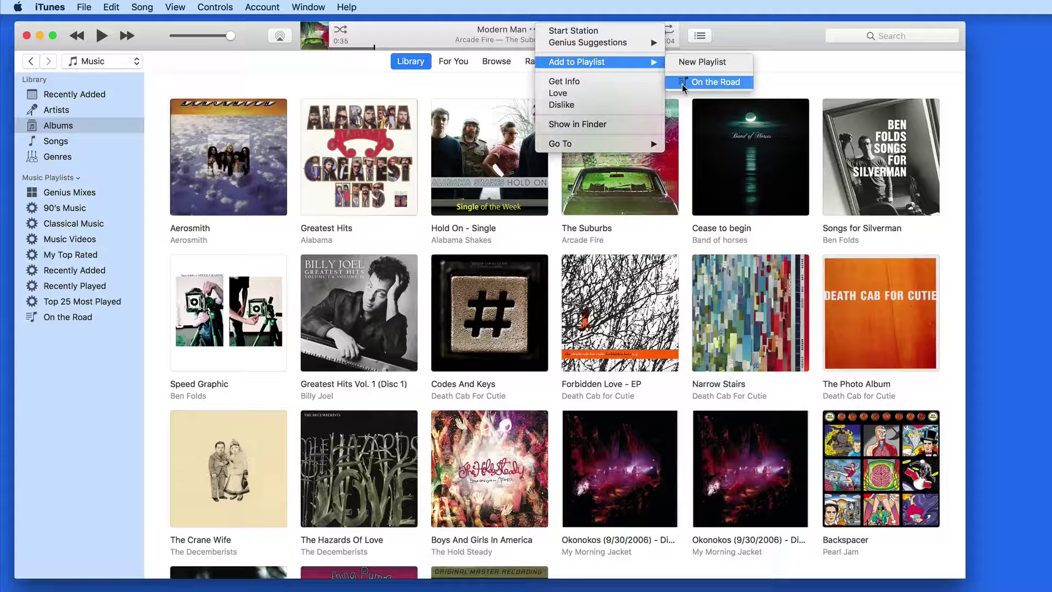
pyautogui.click(542, 85)
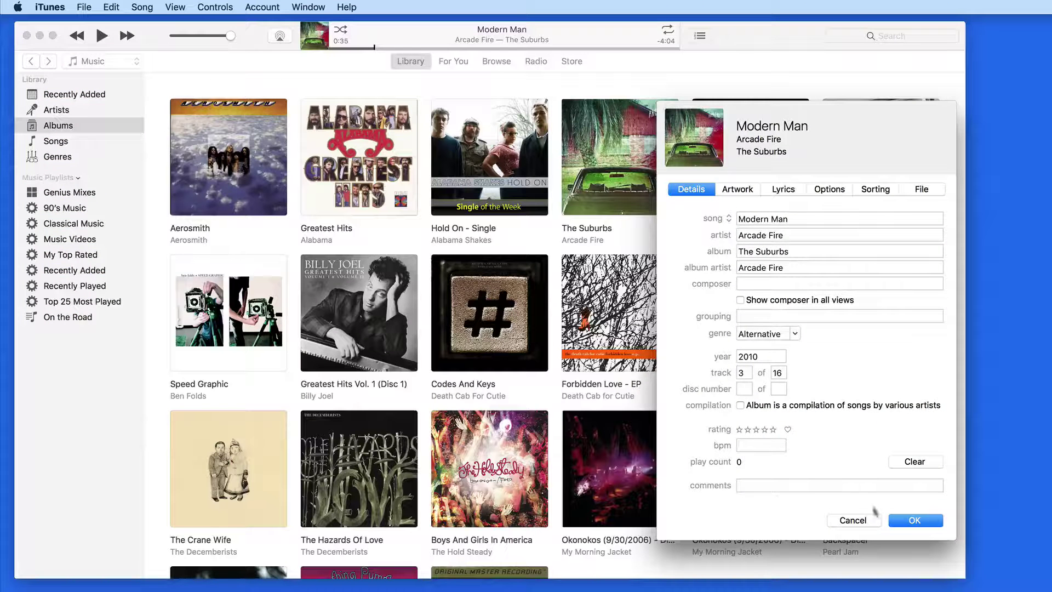
pyautogui.click(857, 520)
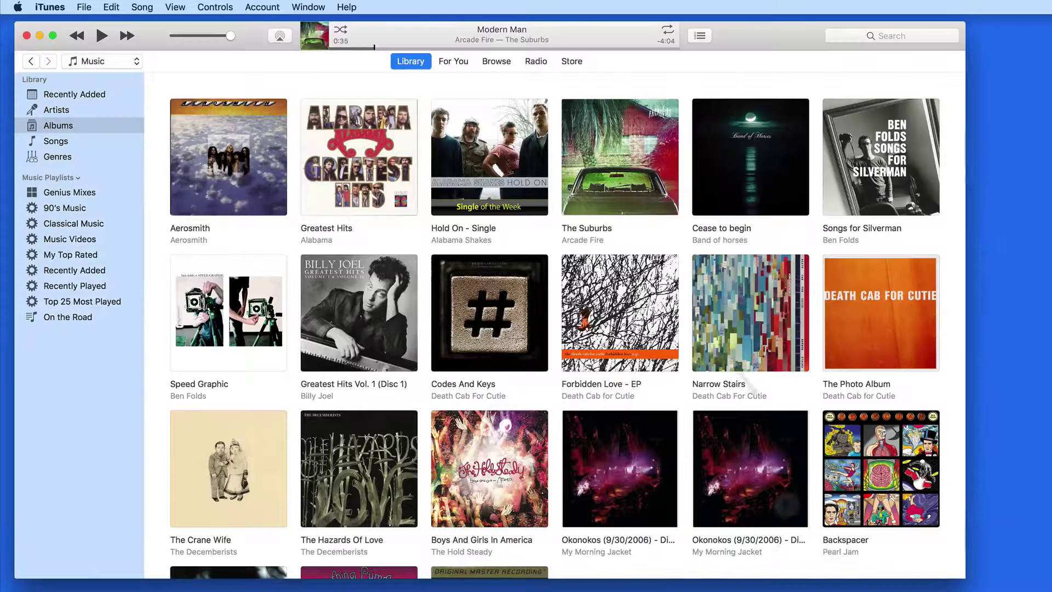
# Step: Reveal the Modern Man audio file in Finder and minimize the Finder window
pyautogui.click(532, 29)
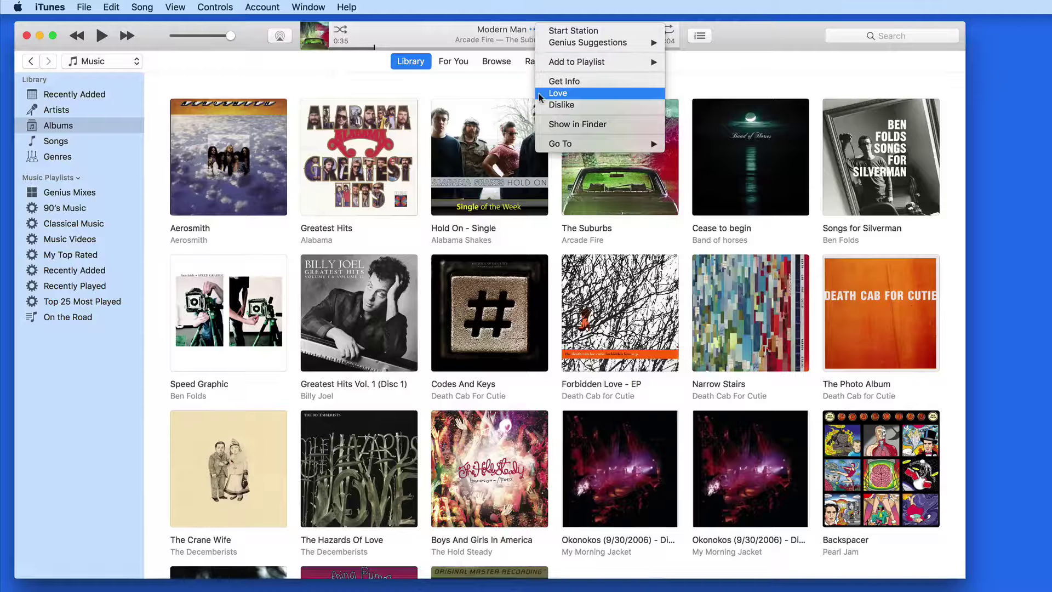
pyautogui.click(546, 124)
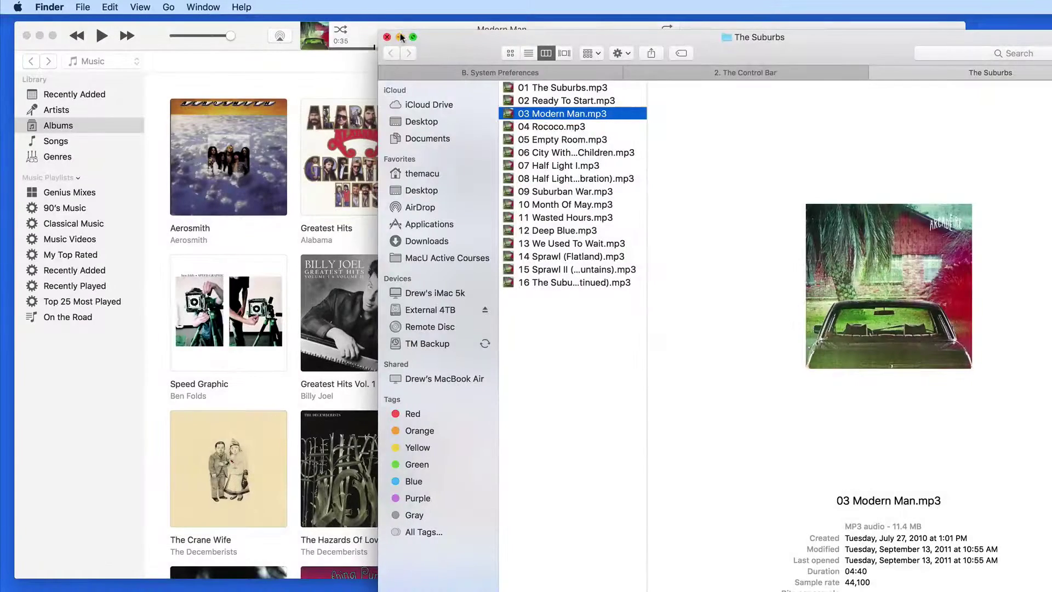
pyautogui.click(401, 36)
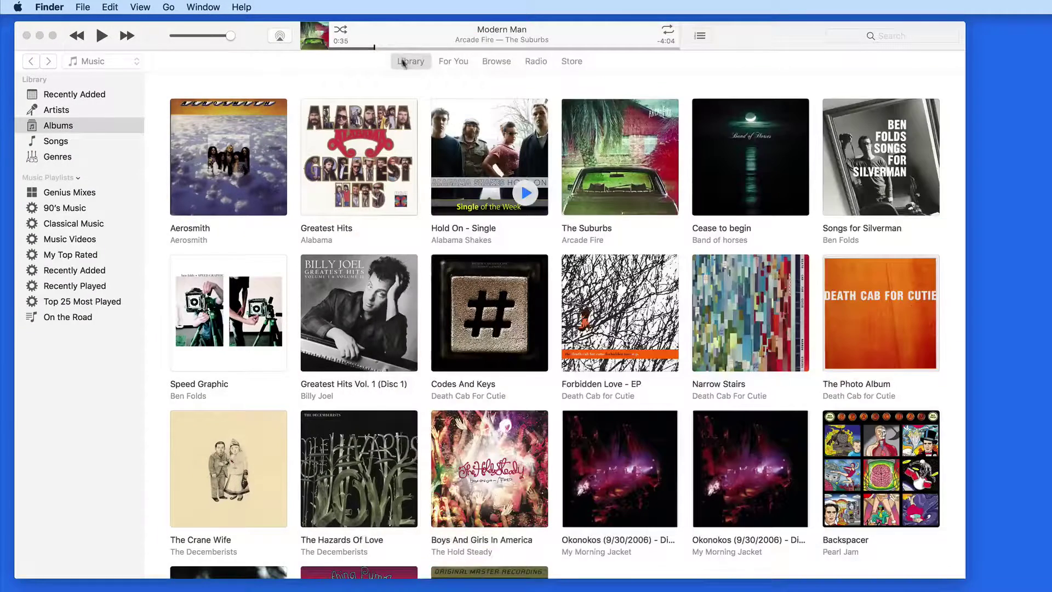
pyautogui.click(535, 30)
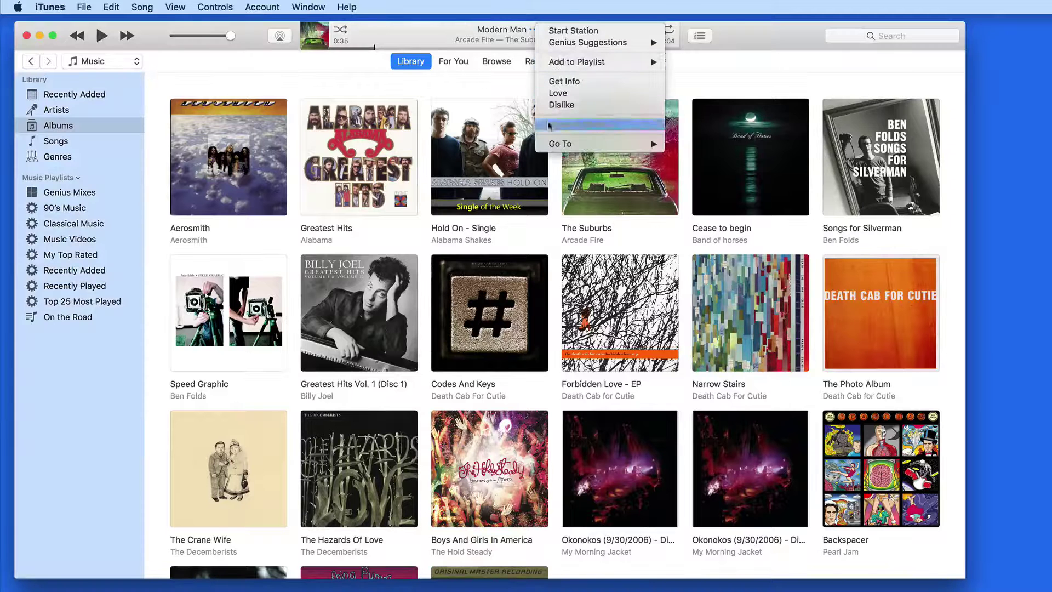
pyautogui.moveTo(552, 144)
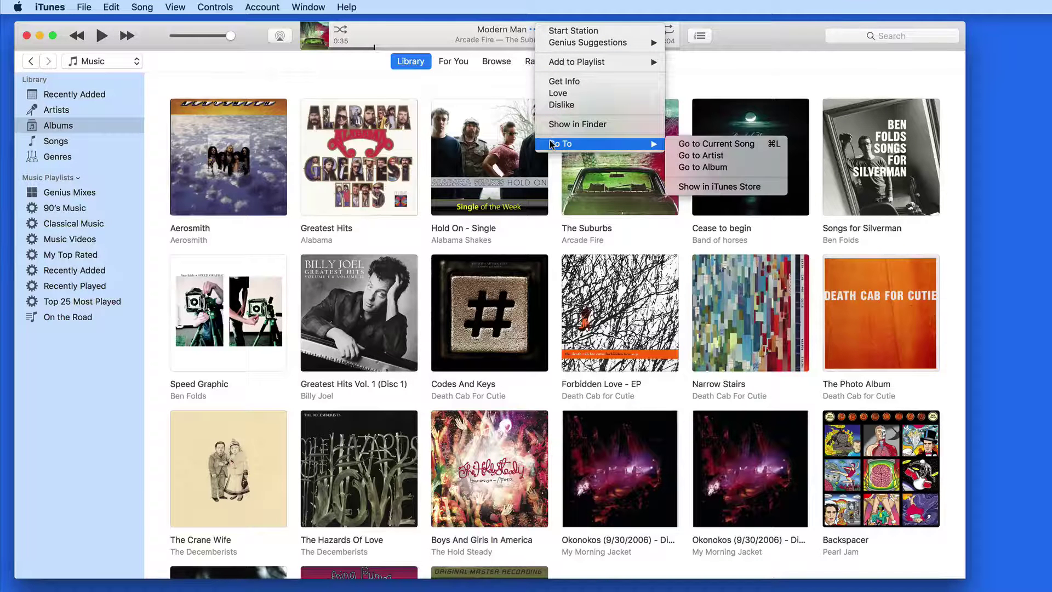
pyautogui.click(550, 278)
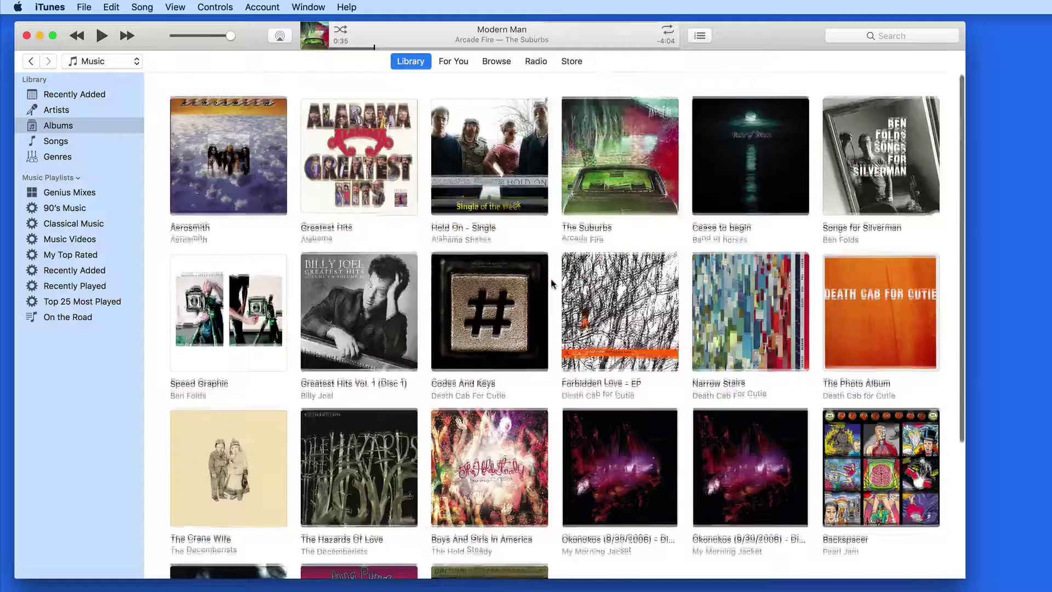
# Step: Go to the current song from elsewhere in the album grid, and collapse The Suburbs track list
pyautogui.scroll(-5, 551, 278)
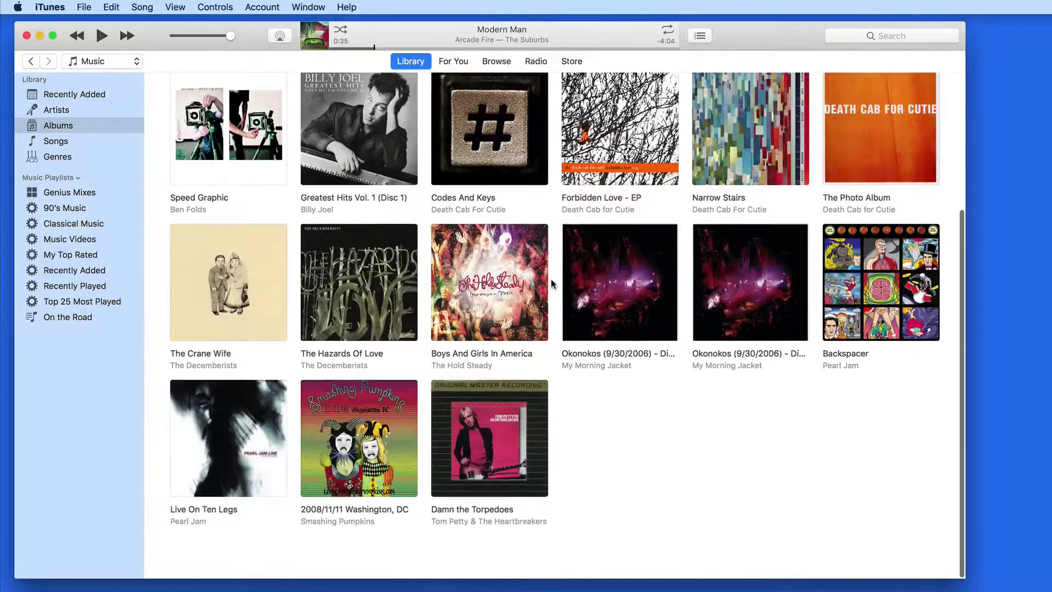
pyautogui.click(534, 29)
pyautogui.moveTo(551, 143)
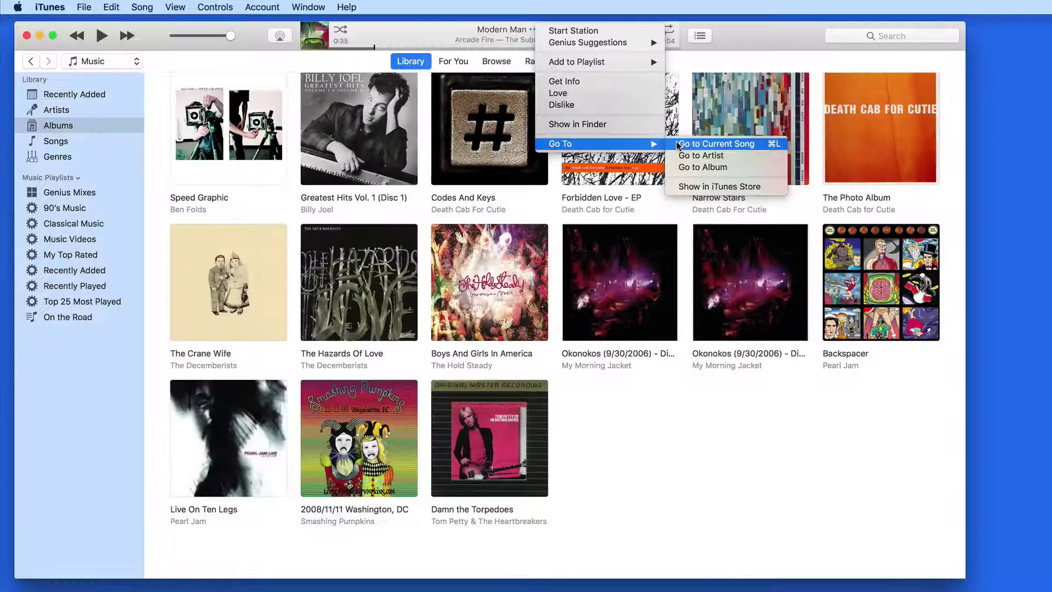
pyautogui.click(678, 144)
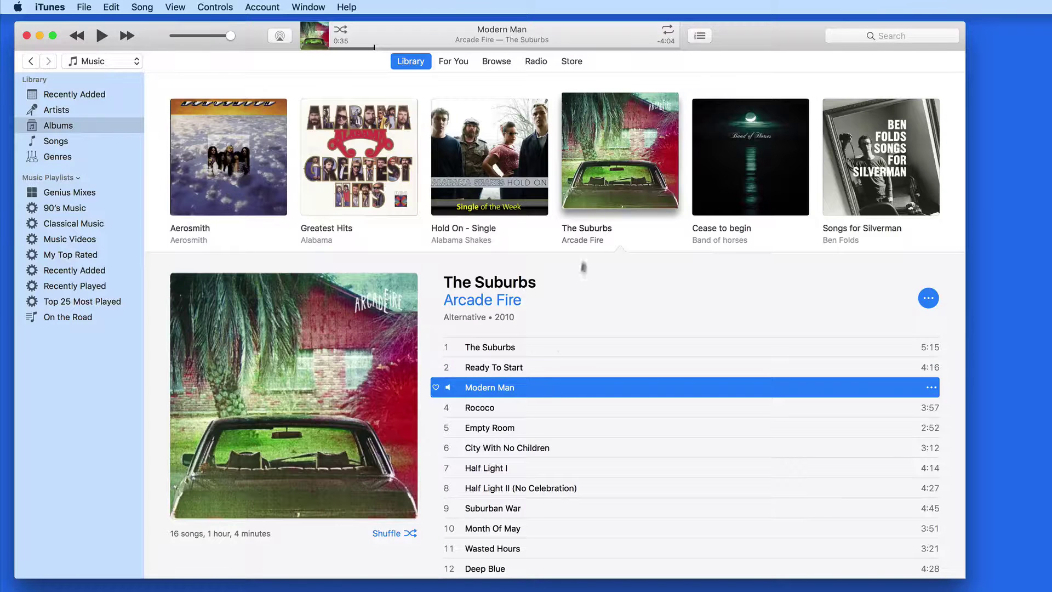
pyautogui.click(609, 185)
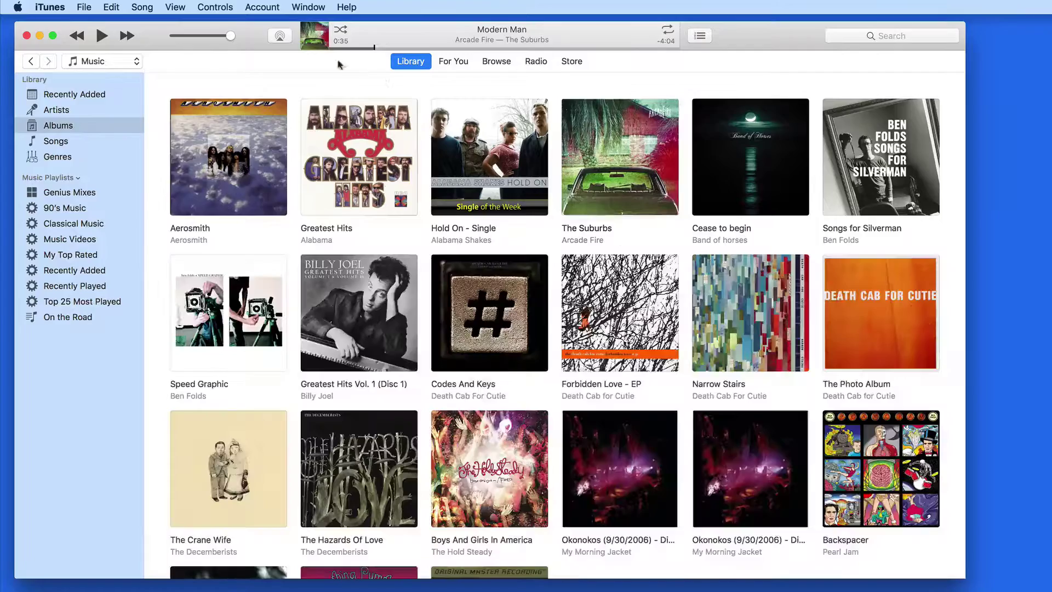
pyautogui.moveTo(323, 44)
pyautogui.mouseDown()
pyautogui.moveTo(350, 74)
pyautogui.moveTo(314, 44)
pyautogui.mouseUp()
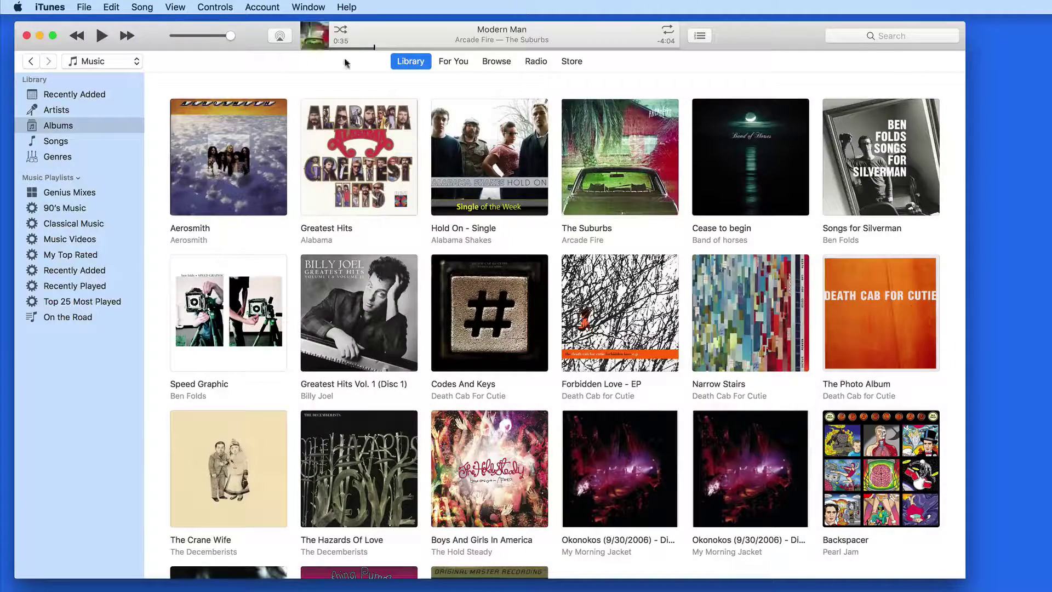
pyautogui.click(318, 43)
# Step: View the Up Next queue and close it
pyautogui.click(701, 37)
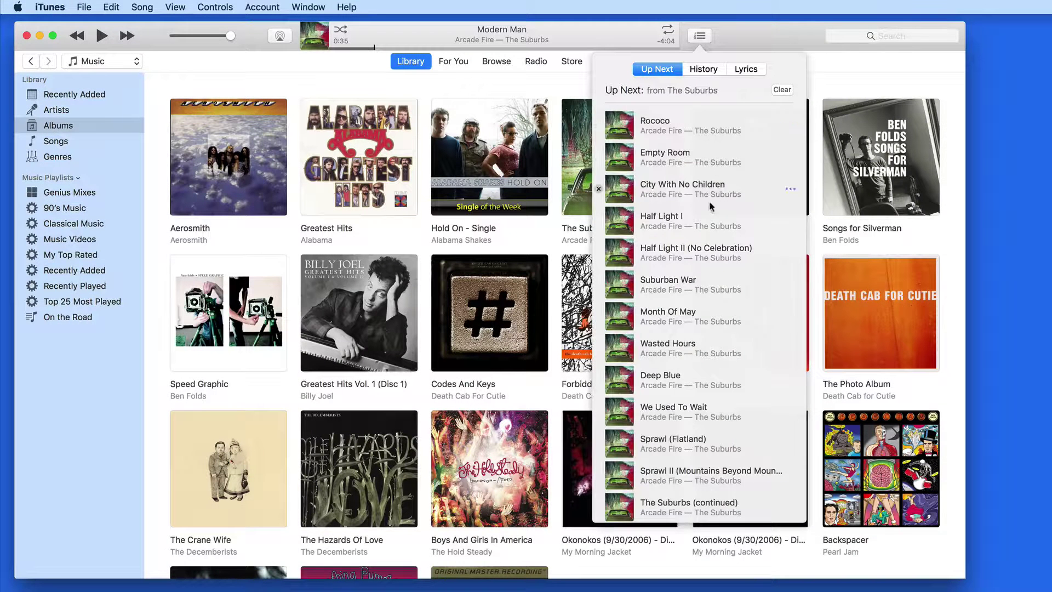
pyautogui.click(730, 37)
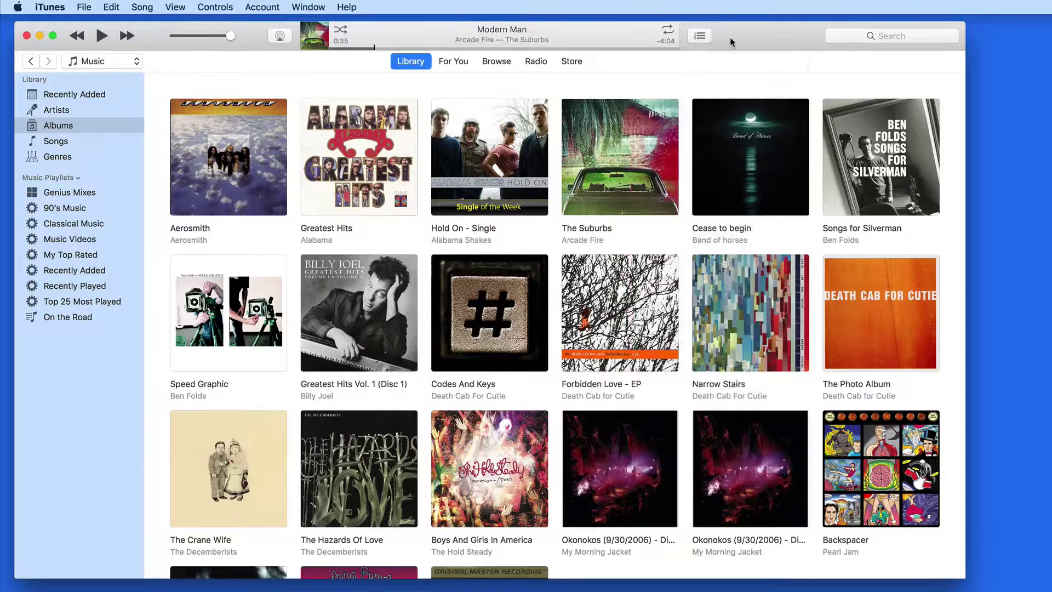
# Step: Search the library for "Tom", and replace the search term with "Back" to review the matching albums, songs and movies
pyautogui.click(859, 36)
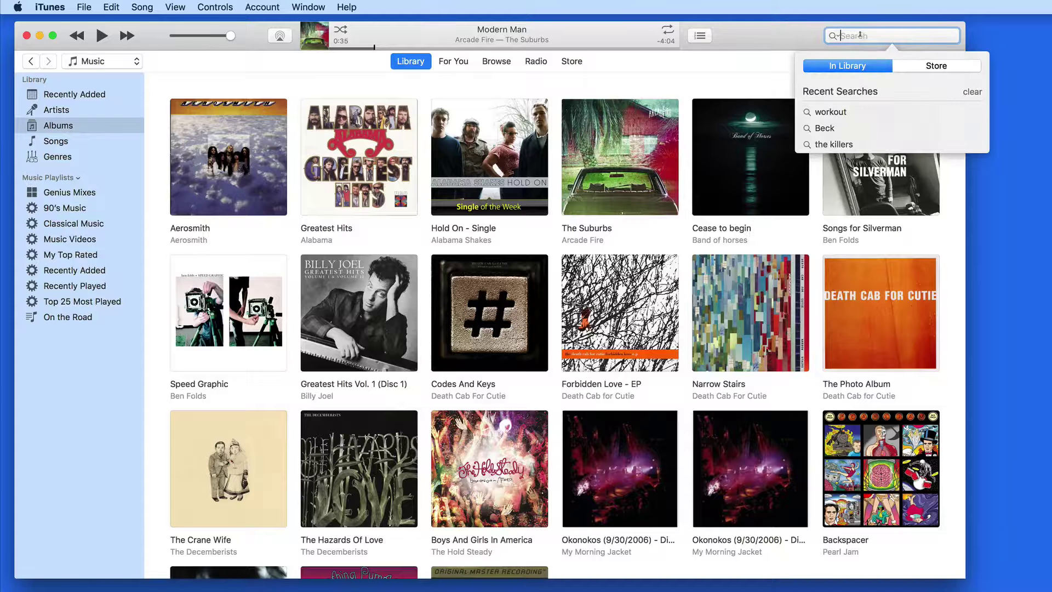
pyautogui.write('Tom')
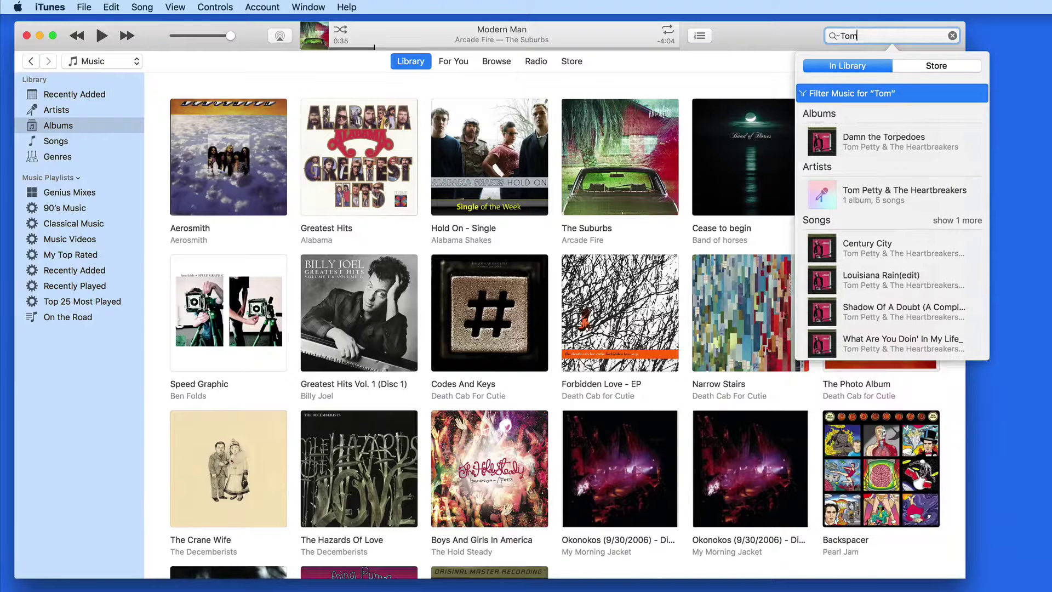
pyautogui.press('BackSpace')
pyautogui.press('BackSpace')
pyautogui.press('BackSpace')
pyautogui.write('Back')
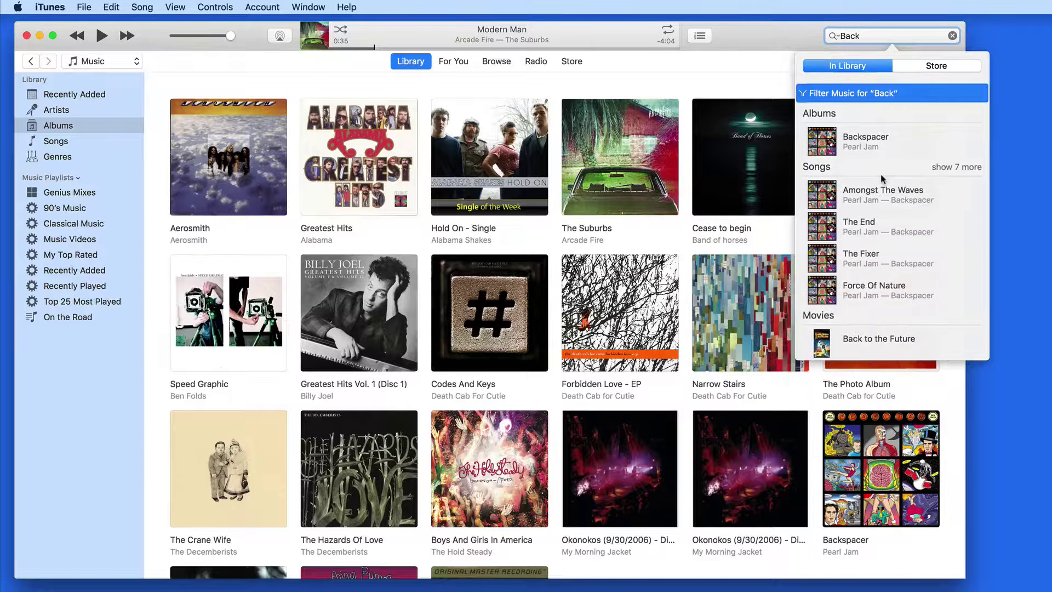
pyautogui.moveTo(882, 356)
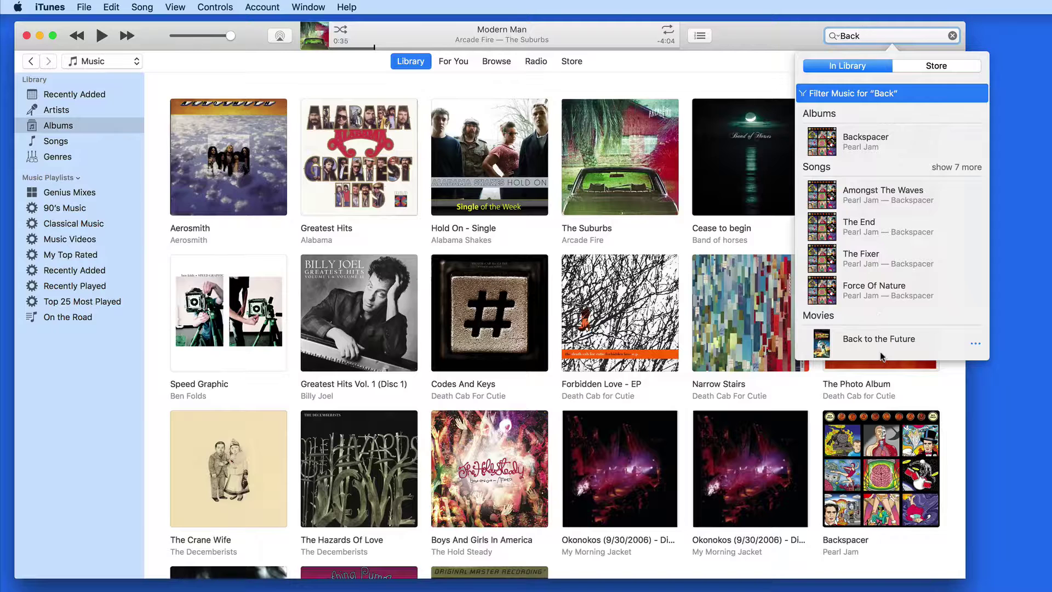